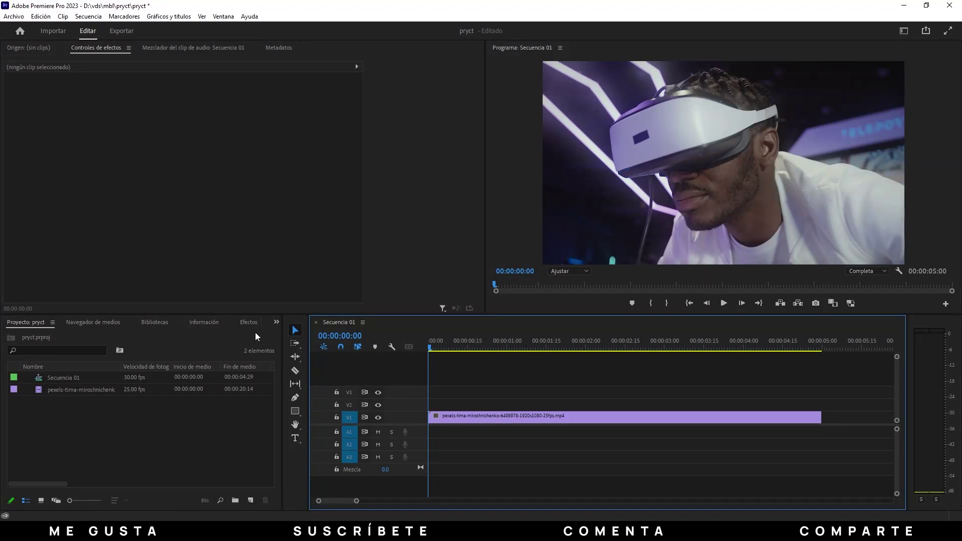
Step: Search the Effects panel for 'cuadrícula' and select the Cuadrícula effect under Obsoleto
{"action": "left_click", "coordinate": [249, 322]}
{"action": "left_click", "coordinate": [85, 335]}
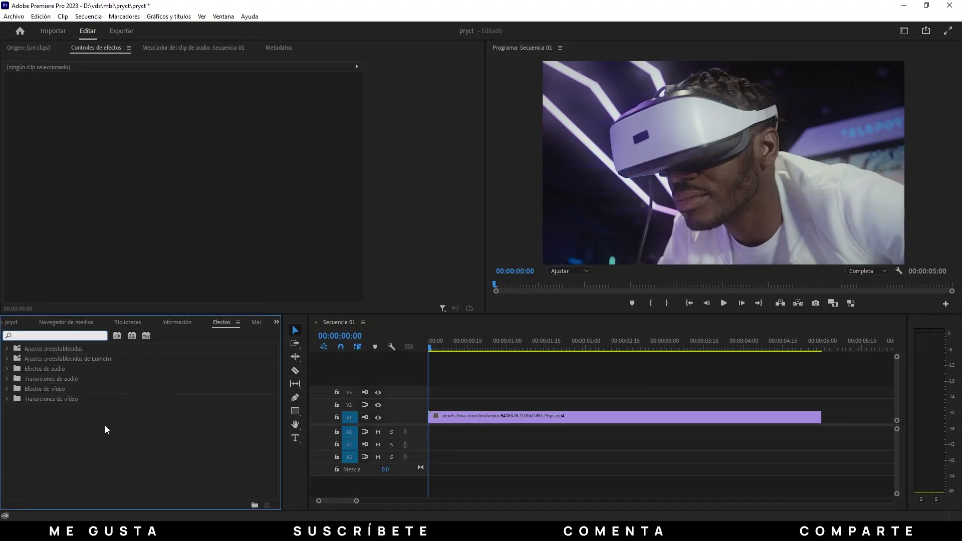
{"action": "type", "text": "cuadrícula"}
{"action": "left_click", "coordinate": [52, 409]}
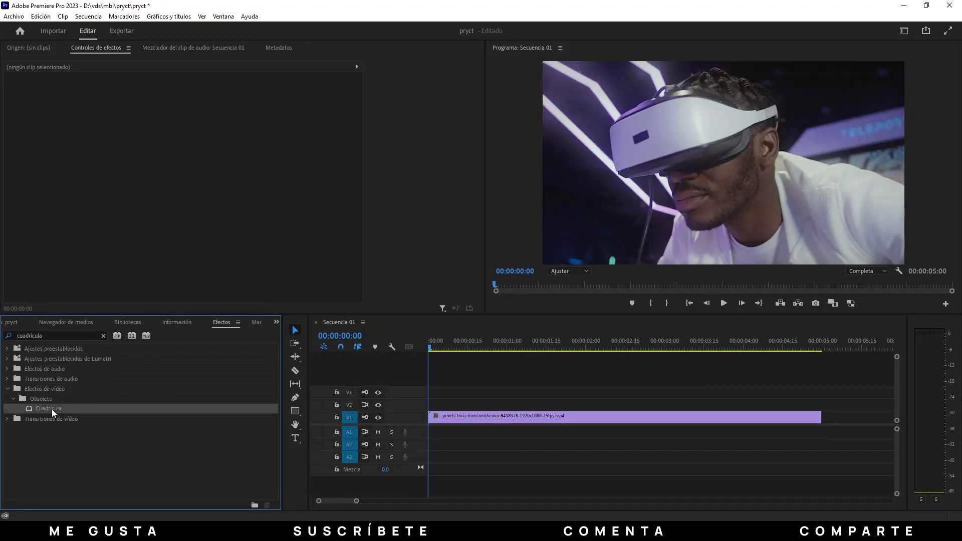
Step: Apply Cuadrícula to the V1 clip with Superposición blend, sized by width and height sliders
{"action": "left_click_drag", "start_coordinate": [40, 407], "coordinate": [451, 417]}
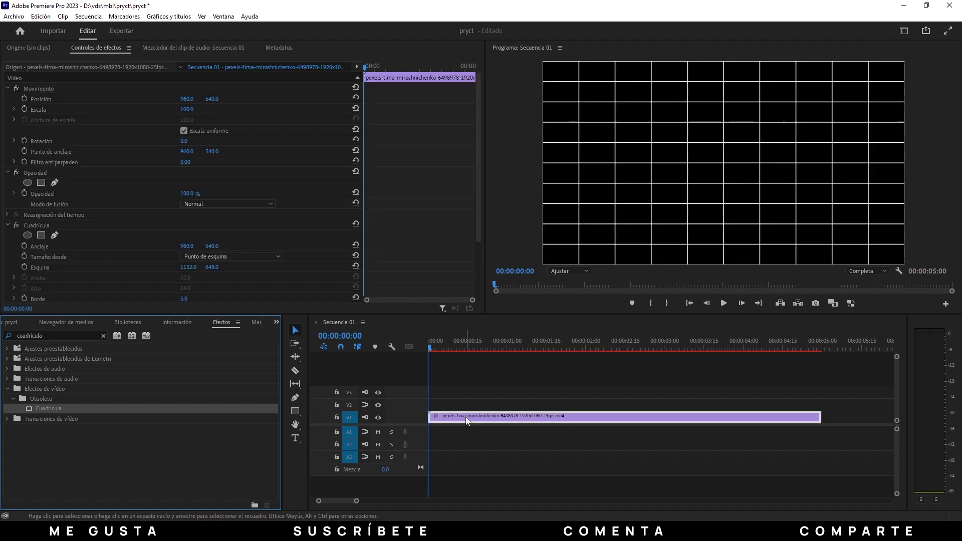
{"action": "scroll", "coordinate": [195, 287], "scroll_direction": "down", "scroll_amount": 3}
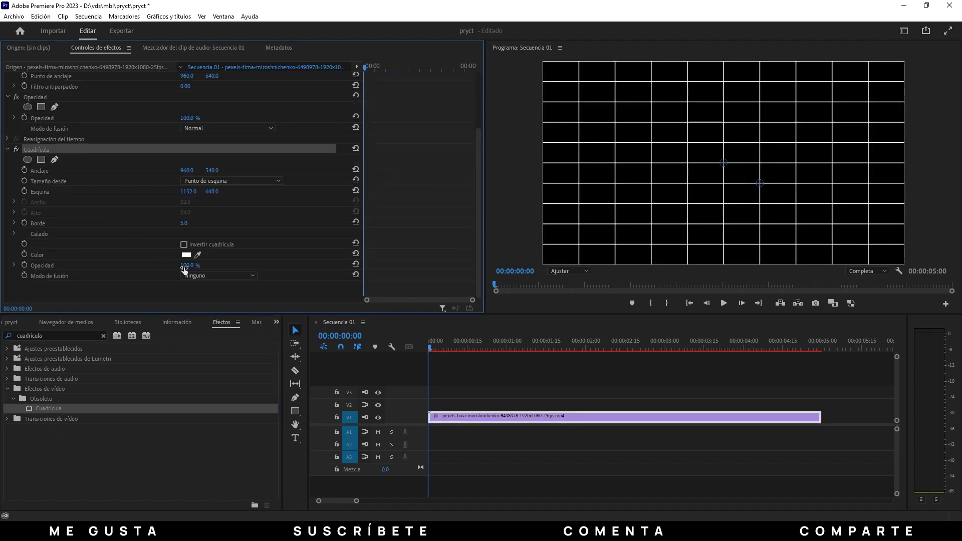
{"action": "left_click", "coordinate": [206, 276]}
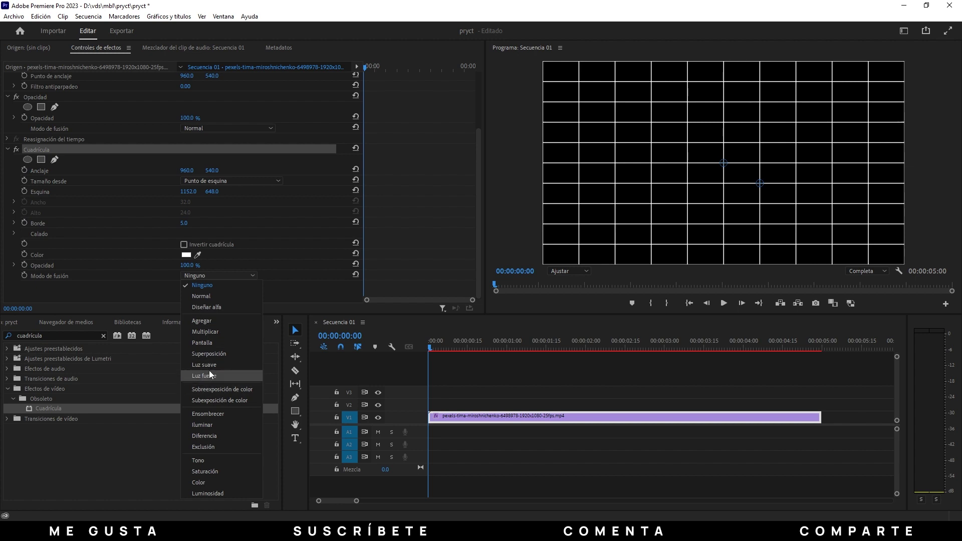
{"action": "left_click", "coordinate": [211, 355]}
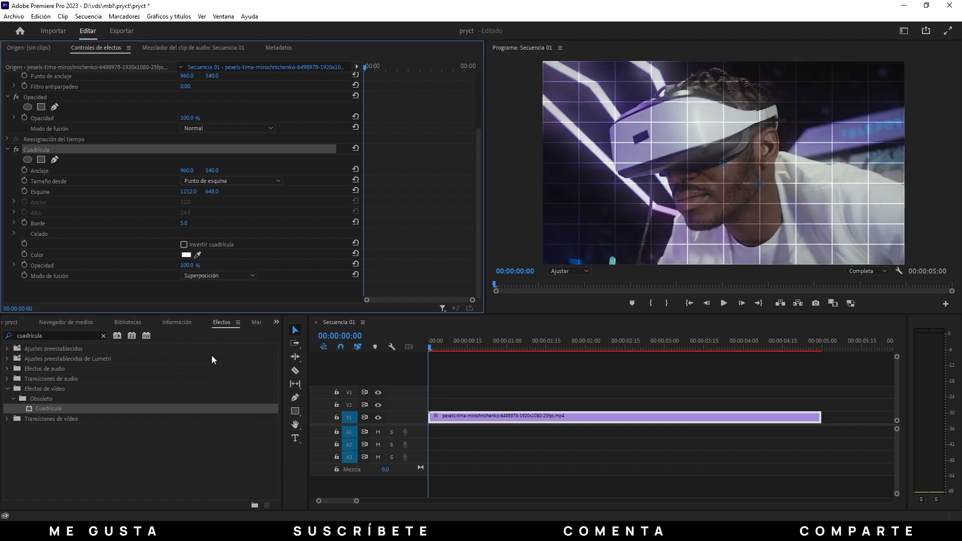
{"action": "left_click", "coordinate": [231, 180]}
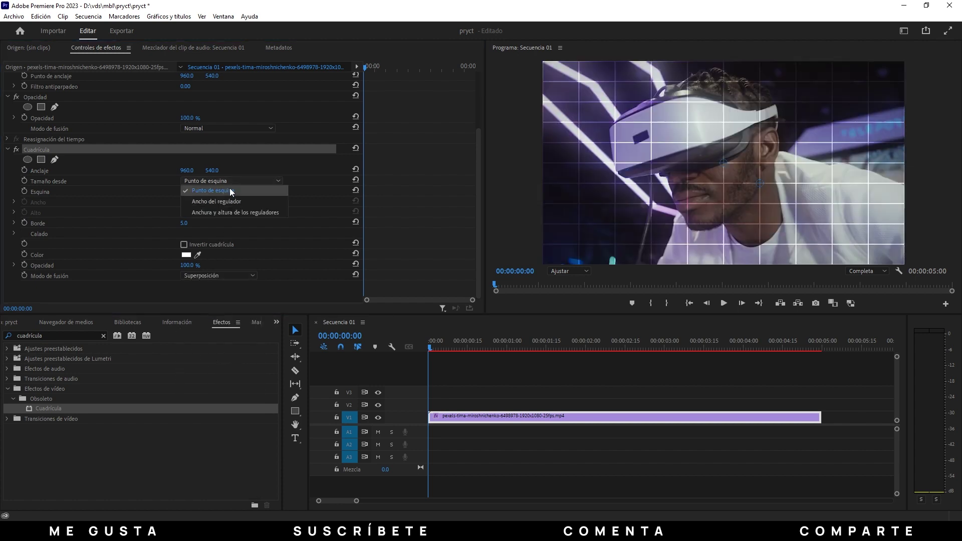
{"action": "left_click", "coordinate": [231, 212]}
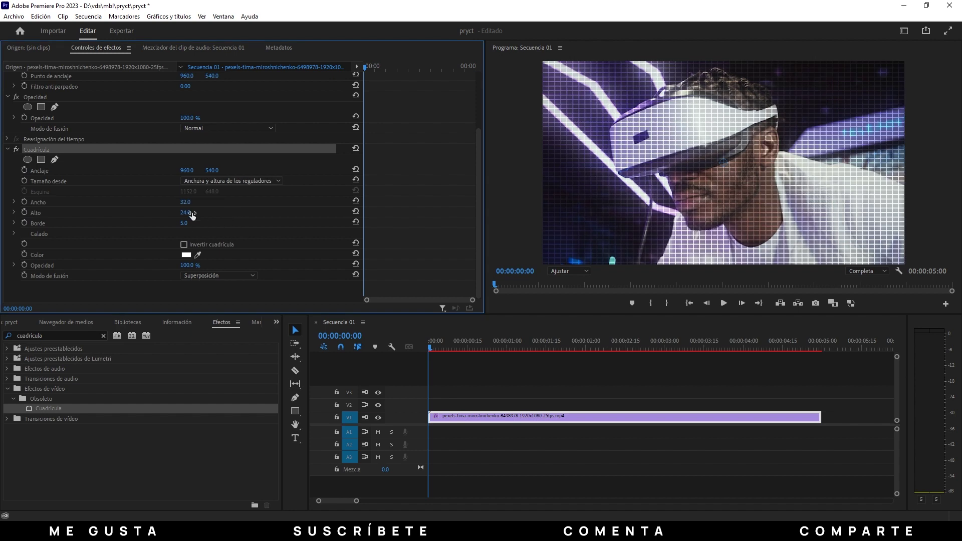
Step: Set the grid's Ancho to 2000, Alto to 10, Borde to 2.5 and Anclaje X to -5
{"action": "left_click", "coordinate": [185, 202]}
{"action": "type", "text": "2000"}
{"action": "key", "text": "Return"}
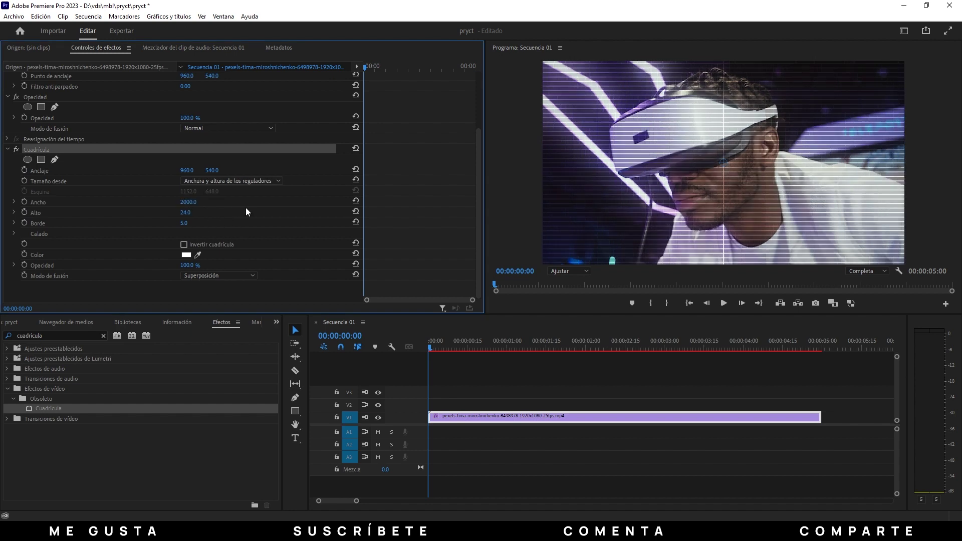
{"action": "left_click", "coordinate": [194, 212]}
{"action": "type", "text": "10"}
{"action": "key", "text": "Tab"}
{"action": "type", "text": "2.5"}
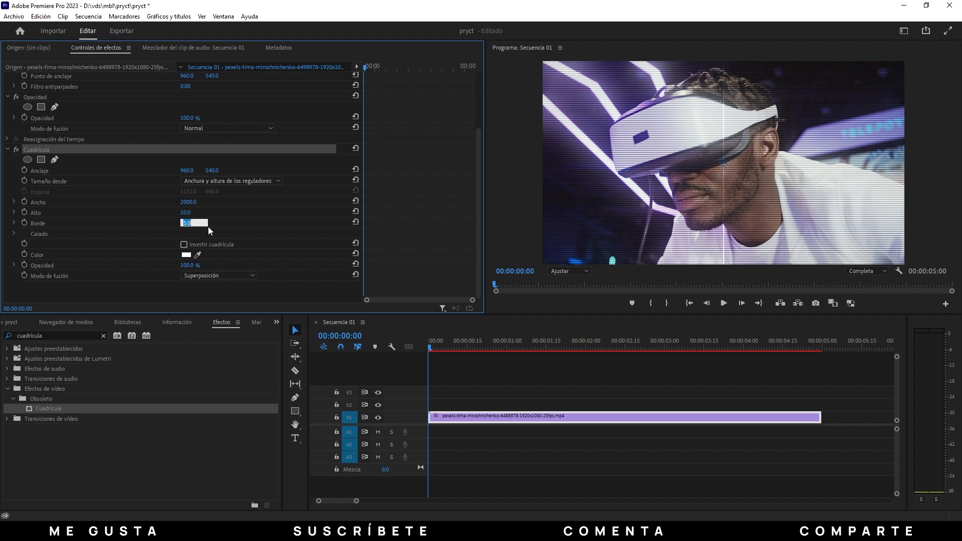
{"action": "key", "text": "Return"}
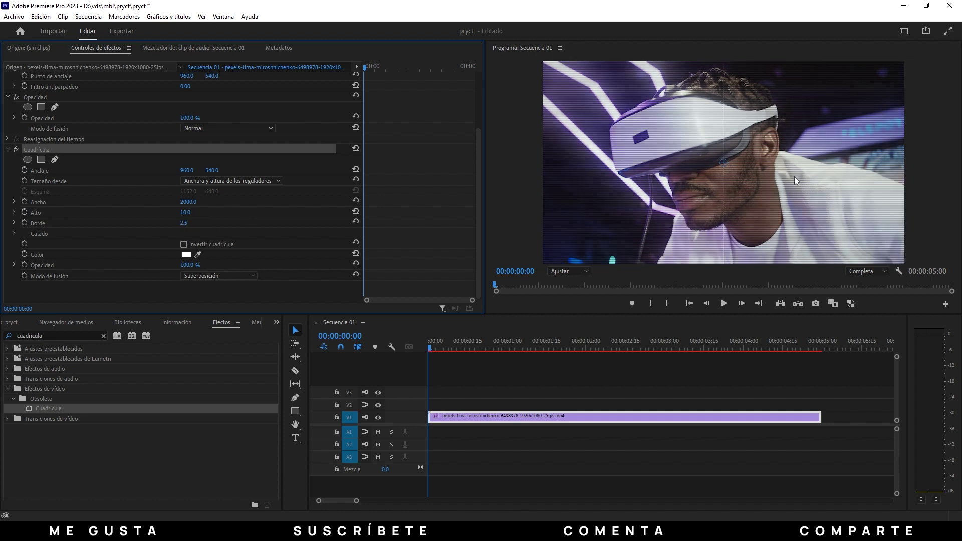
{"action": "left_click", "coordinate": [190, 169]}
{"action": "type", "text": "-5"}
{"action": "key", "text": "Return"}
Step: Search for 'ruido' and apply the Ruido effect to the V1 clip
{"action": "left_click", "coordinate": [103, 336]}
{"action": "right_click", "coordinate": [60, 337]}
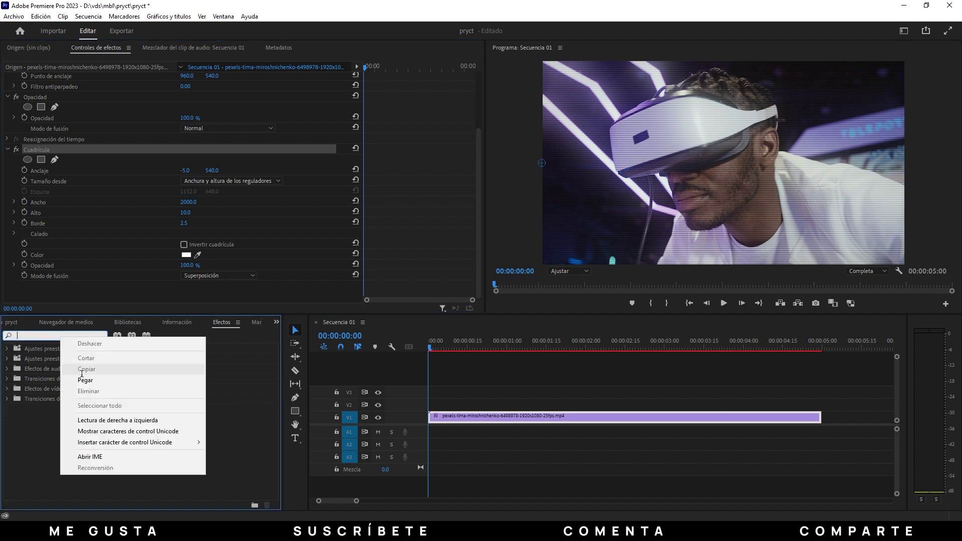
{"action": "left_click", "coordinate": [85, 380]}
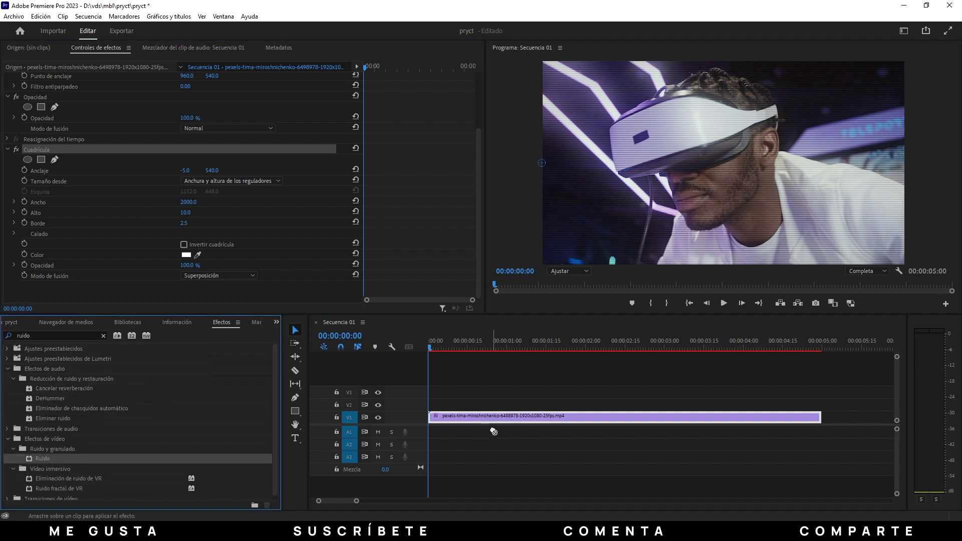
{"action": "left_click_drag", "start_coordinate": [43, 458], "coordinate": [506, 423]}
Step: Set Ruido's Nivel de ruido to 20% and clear the effects search
{"action": "scroll", "coordinate": [112, 203], "scroll_direction": "down", "scroll_amount": 3}
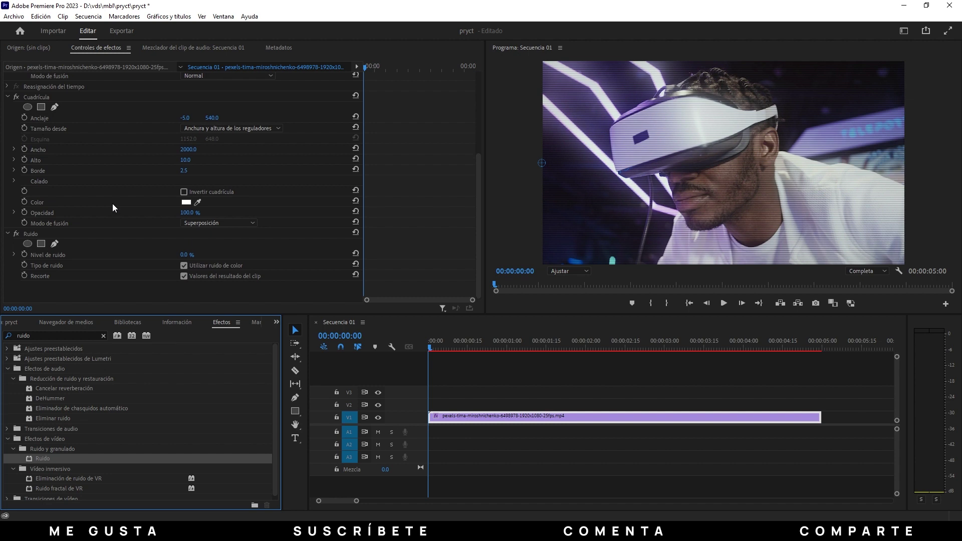
{"action": "left_click", "coordinate": [31, 233]}
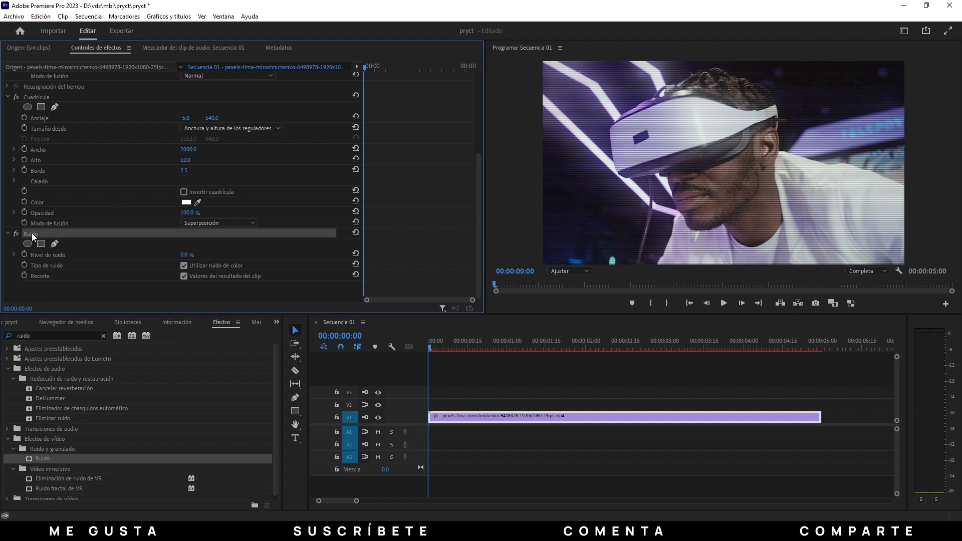
{"action": "left_click", "coordinate": [184, 255]}
{"action": "type", "text": "20"}
{"action": "key", "text": "Return"}
{"action": "left_click", "coordinate": [203, 422]}
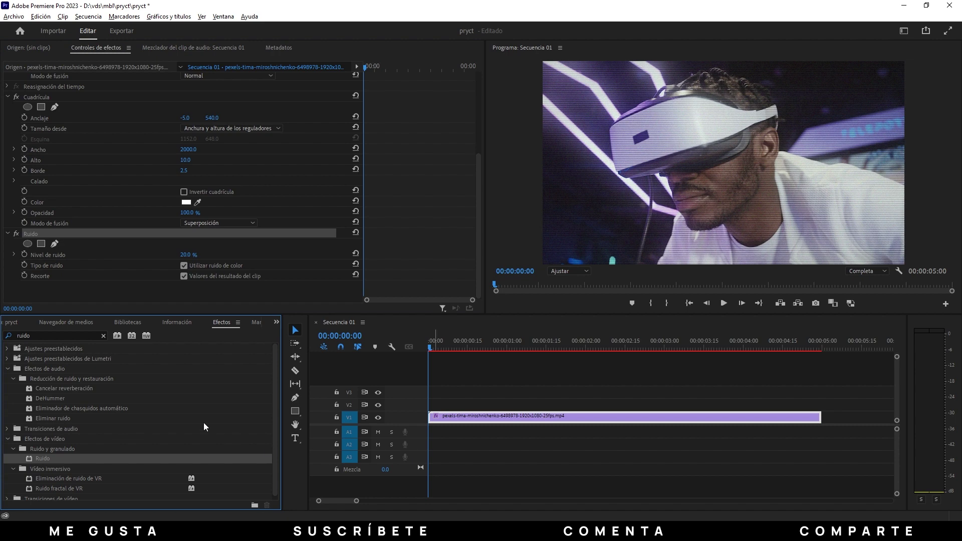
{"action": "left_click", "coordinate": [104, 336]}
{"action": "left_click", "coordinate": [74, 333]}
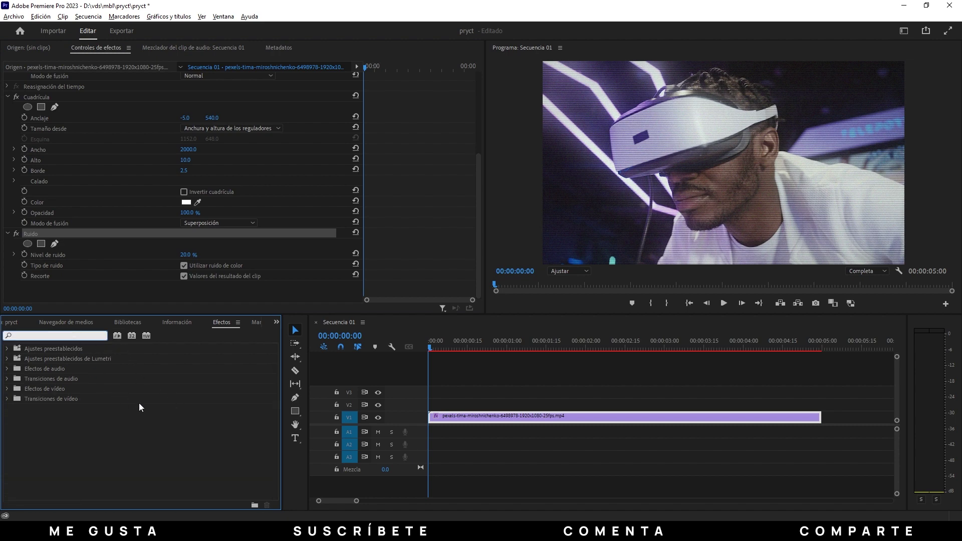
Step: Apply Lens Distortion to the V1 clip with Curvature 50
{"action": "type", "text": "lens distortion"}
{"action": "left_click_drag", "start_coordinate": [65, 410], "coordinate": [492, 422]}
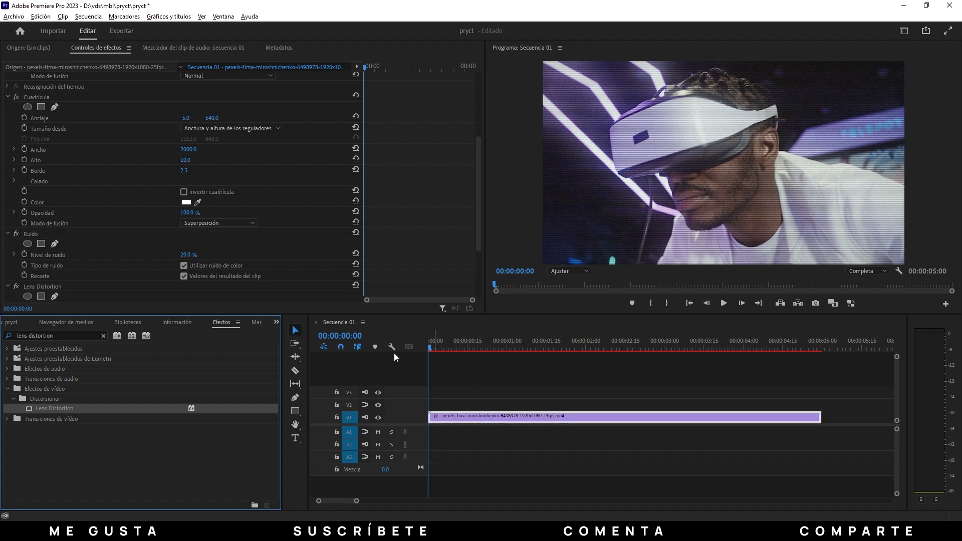
{"action": "left_click_drag", "start_coordinate": [479, 191], "coordinate": [480, 280]}
{"action": "left_click", "coordinate": [182, 212]}
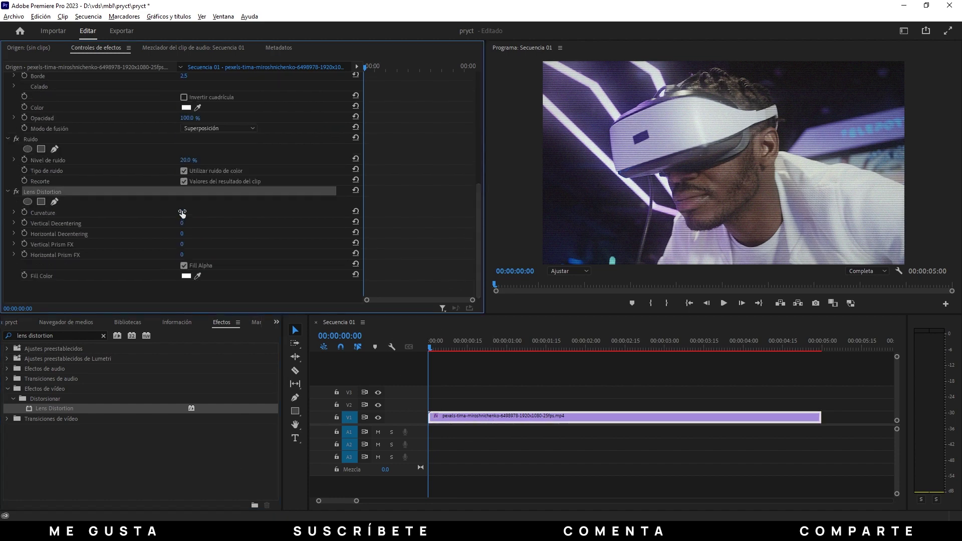
{"action": "type", "text": "50"}
{"action": "key", "text": "Return"}
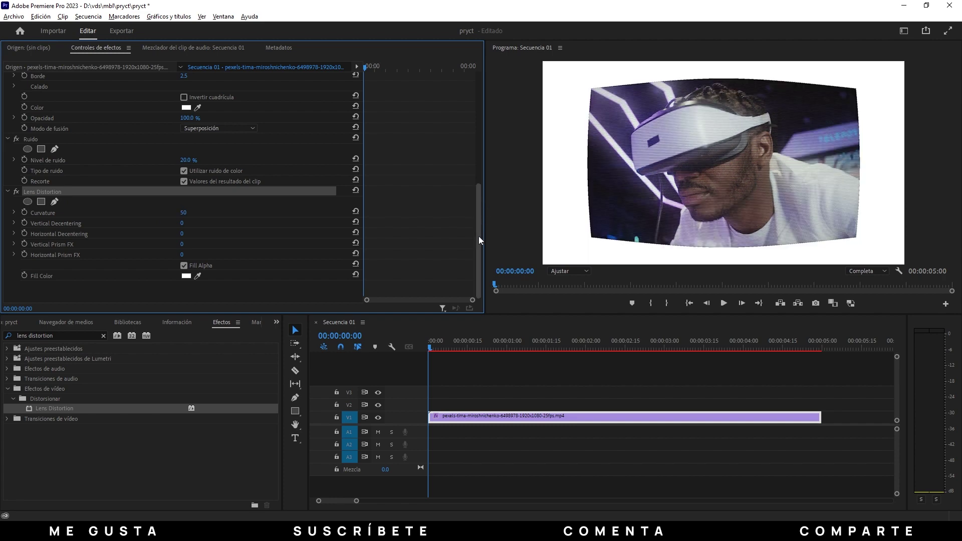
Step: Set the clip's Movimiento > Escala to 140
{"action": "left_click_drag", "start_coordinate": [479, 235], "coordinate": [479, 124]}
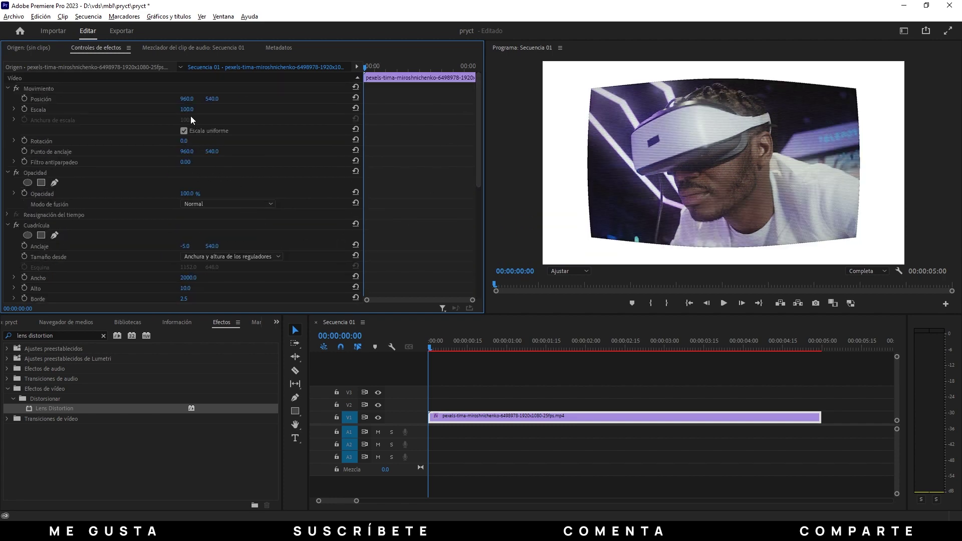
{"action": "left_click", "coordinate": [187, 109]}
{"action": "type", "text": "140"}
{"action": "key", "text": "Return"}
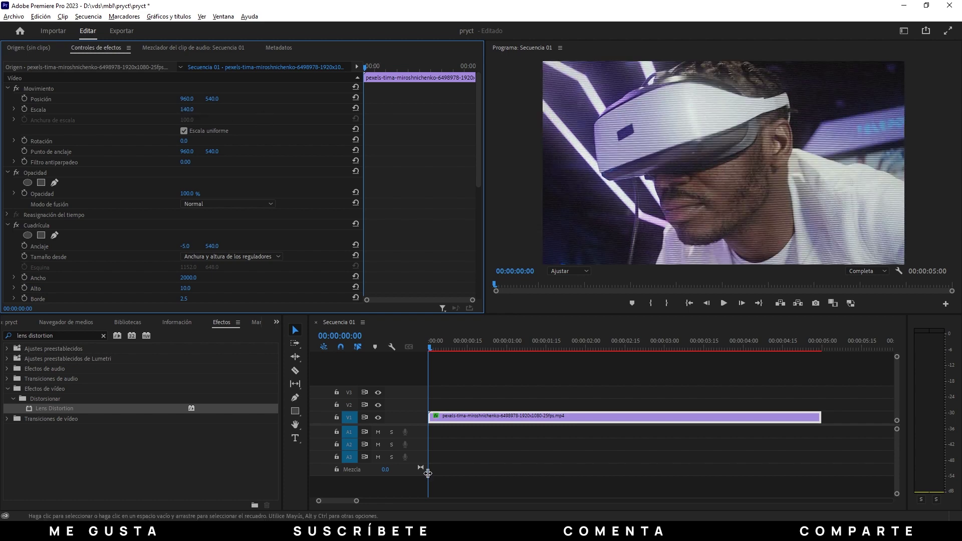
Step: Apply Desenfoque del canal with Difuminación del rojo set to 50
{"action": "left_click", "coordinate": [103, 335]}
{"action": "type", "text": "desenfoque del canal"}
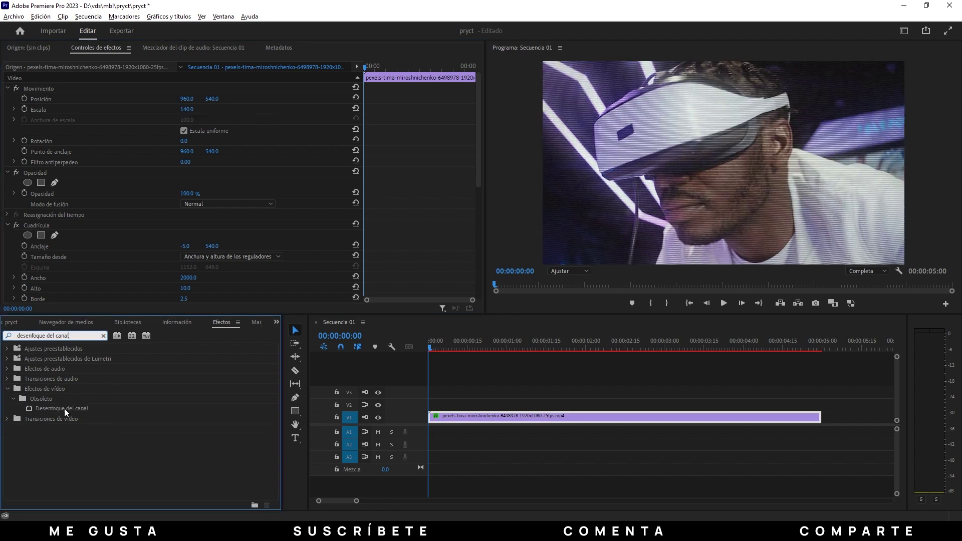
{"action": "left_click_drag", "start_coordinate": [64, 408], "coordinate": [480, 416]}
{"action": "left_click", "coordinate": [183, 223]}
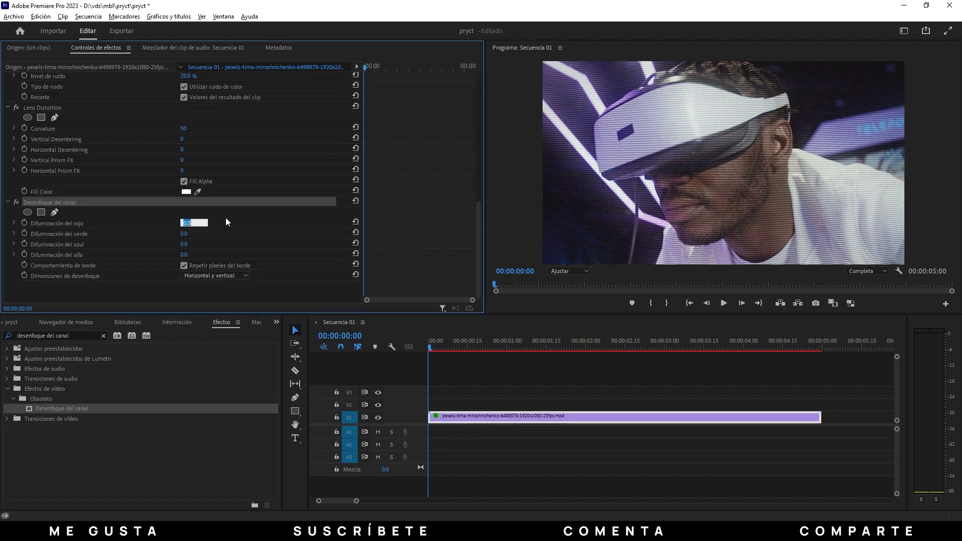
{"action": "type", "text": "50"}
{"action": "key", "text": "Return"}
Step: In the Color workspace's Lumetri Basic Correction, set Exposure to 1.0
{"action": "left_click", "coordinate": [904, 30]}
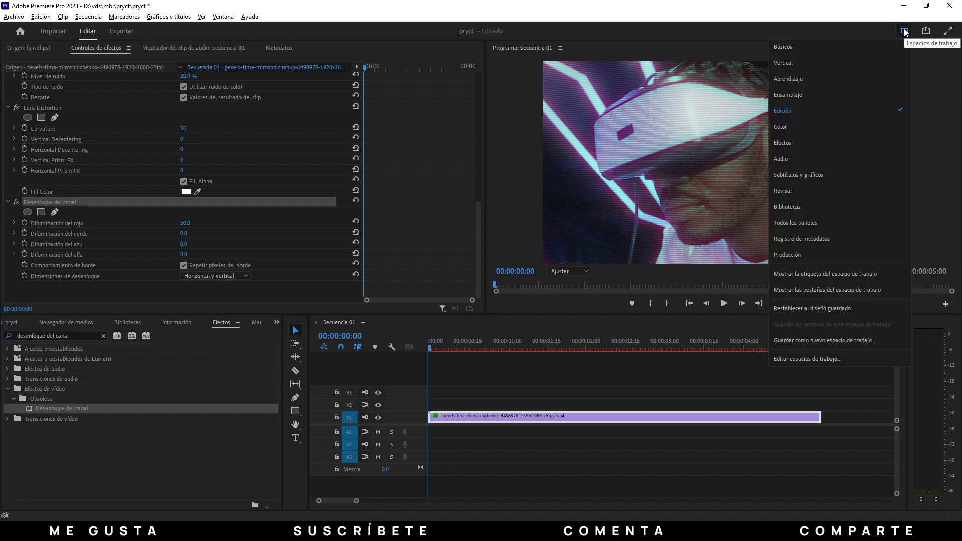
{"action": "left_click", "coordinate": [795, 128]}
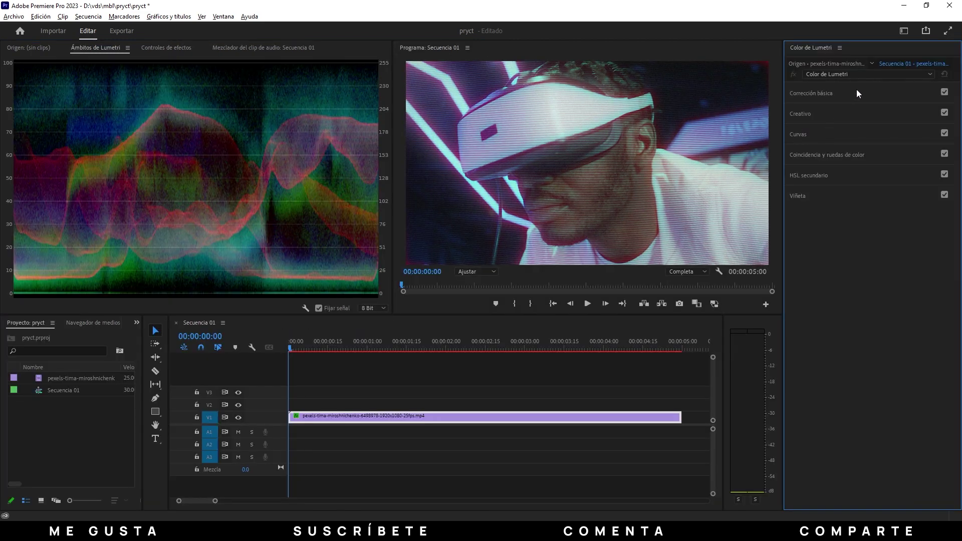
{"action": "left_click", "coordinate": [856, 90]}
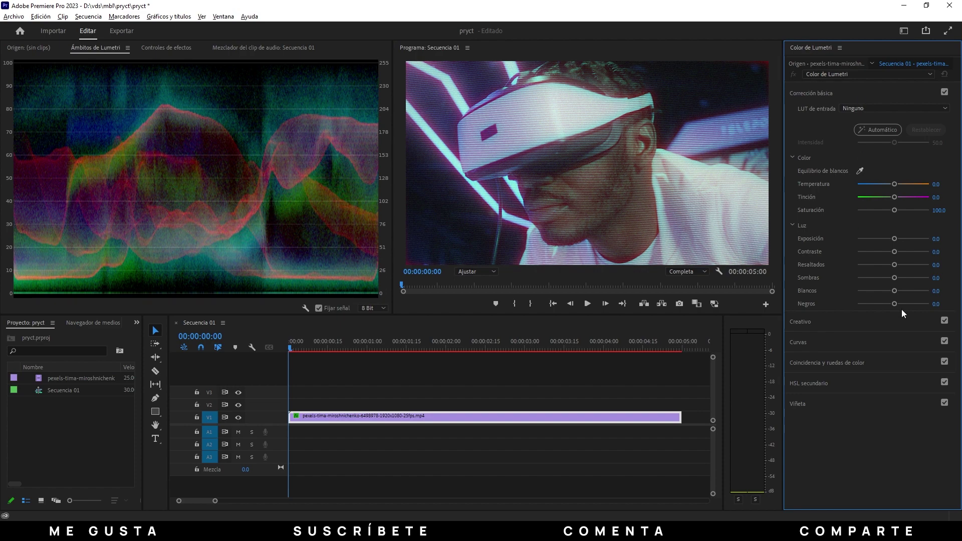
{"action": "left_click", "coordinate": [935, 238]}
{"action": "type", "text": "1"}
{"action": "key", "text": "Tab"}
Step: Set Contrast, Highlights and Whites to 15 and Blacks to -50
{"action": "type", "text": "15"}
{"action": "key", "text": "Tab"}
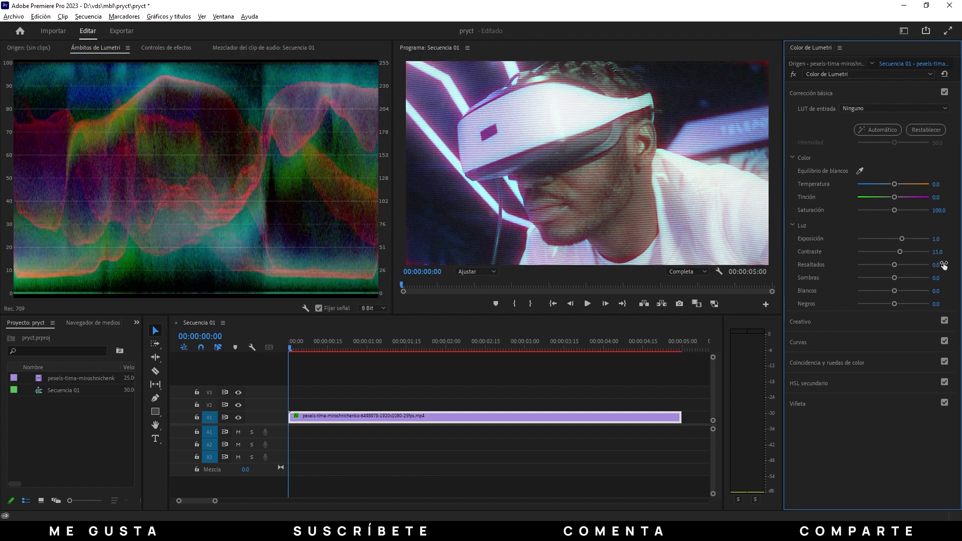
{"action": "type", "text": "15"}
{"action": "key", "text": "Tab"}
{"action": "key", "text": "Tab"}
{"action": "type", "text": "15"}
{"action": "key", "text": "Tab"}
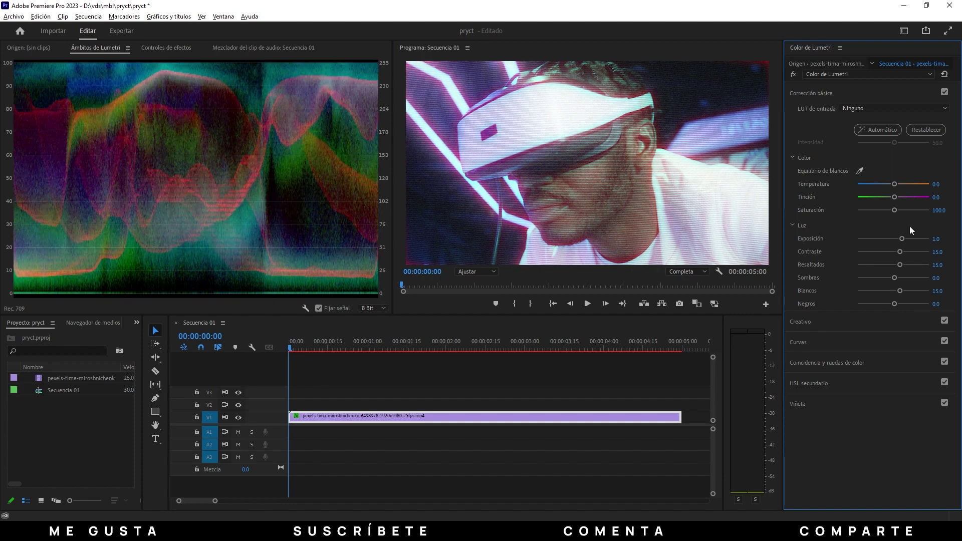
{"action": "type", "text": "-50"}
{"action": "key", "text": "Return"}
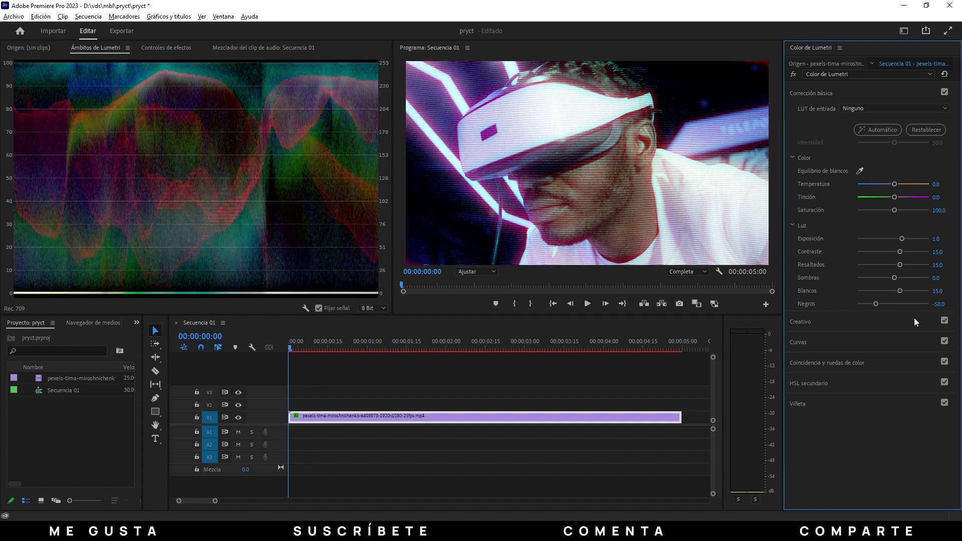
Step: Add a Lumetri vignette with Amount -5
{"action": "left_click", "coordinate": [876, 400]}
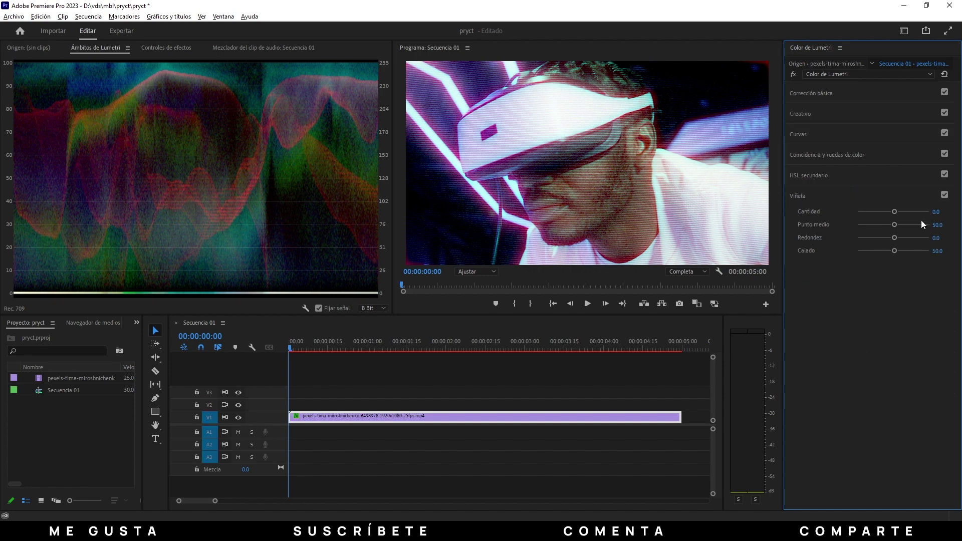
{"action": "left_click", "coordinate": [934, 214]}
{"action": "type", "text": "-5"}
{"action": "key", "text": "Return"}
Step: Create a new 1920x1080 Color Matte named 'Color mate' in the Project panel
{"action": "right_click", "coordinate": [110, 426]}
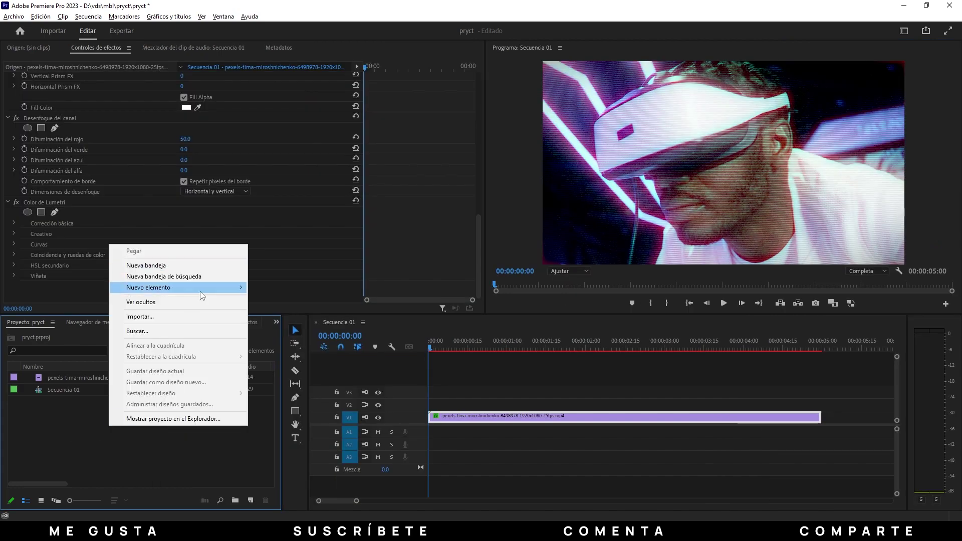
{"action": "mouse_move", "coordinate": [204, 290]}
{"action": "left_click", "coordinate": [279, 353]}
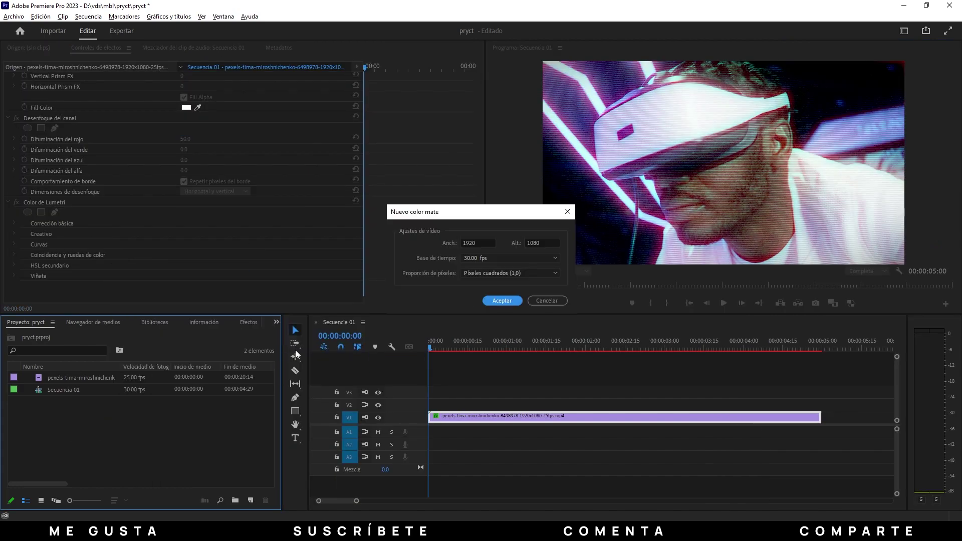
{"action": "left_click", "coordinate": [496, 303]}
{"action": "left_click", "coordinate": [582, 195]}
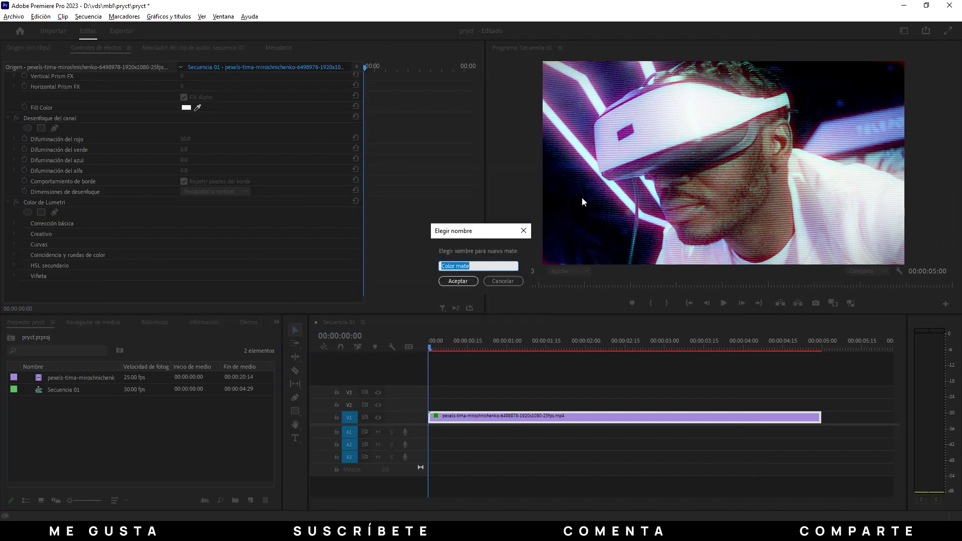
{"action": "left_click", "coordinate": [457, 283]}
Step: Place the Color mate on V2 and set its duration to 2:15
{"action": "left_click_drag", "start_coordinate": [69, 378], "coordinate": [436, 405]}
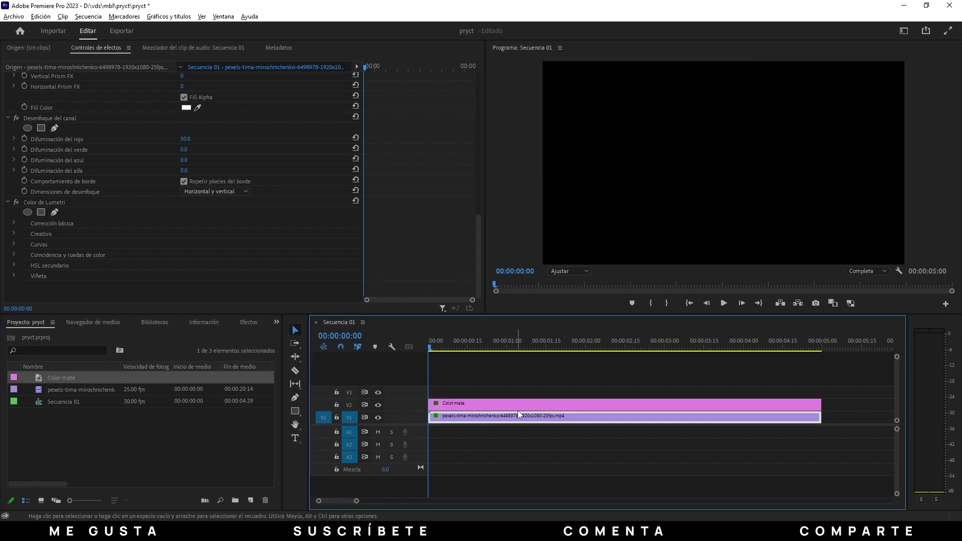
{"action": "right_click", "coordinate": [464, 404]}
{"action": "left_click", "coordinate": [496, 315]}
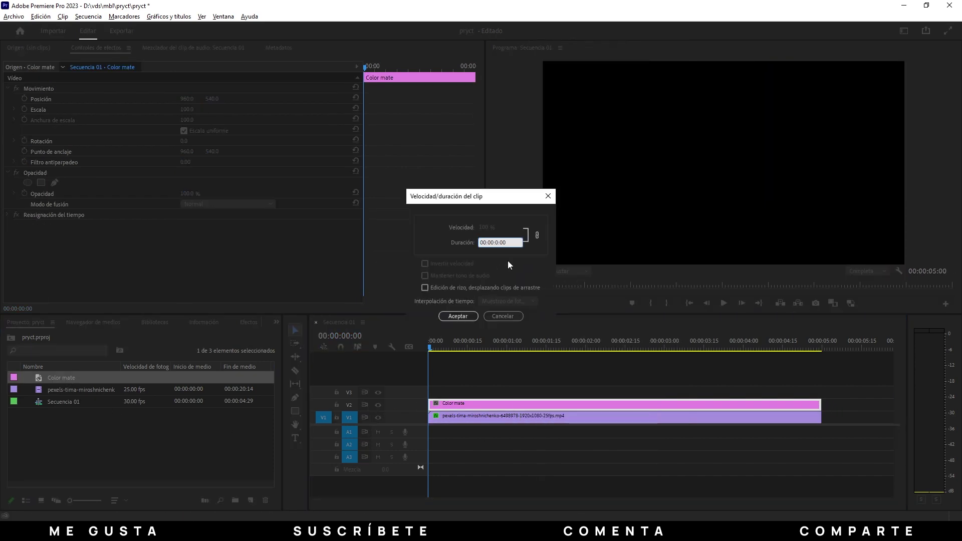
{"action": "type", "text": "215"}
{"action": "key", "text": "Return"}
Step: Set the matte's Opacity to 25% and, with Uniform Scale off, Scale Height to 20
{"action": "left_click", "coordinate": [190, 195]}
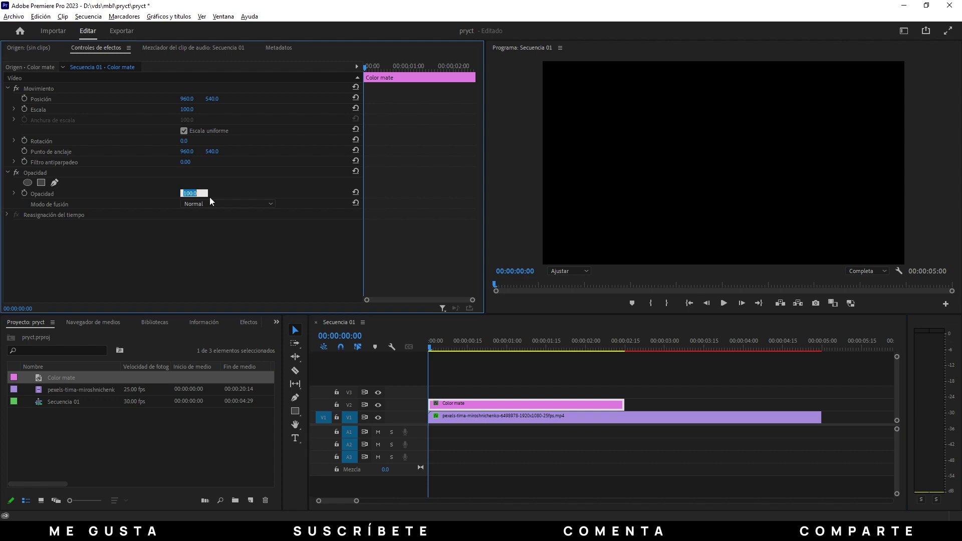
{"action": "type", "text": "25"}
{"action": "key", "text": "Return"}
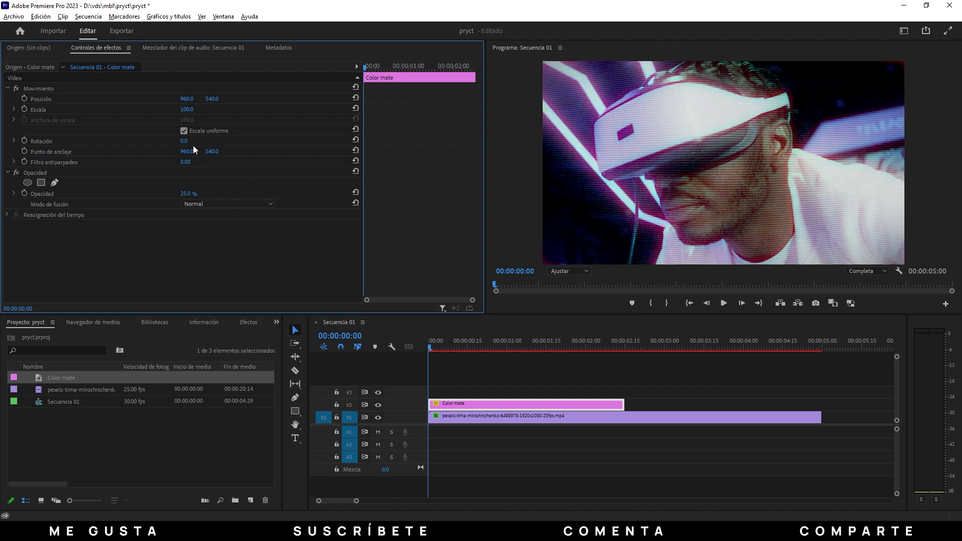
{"action": "left_click", "coordinate": [184, 131]}
{"action": "left_click", "coordinate": [186, 109]}
{"action": "type", "text": "20"}
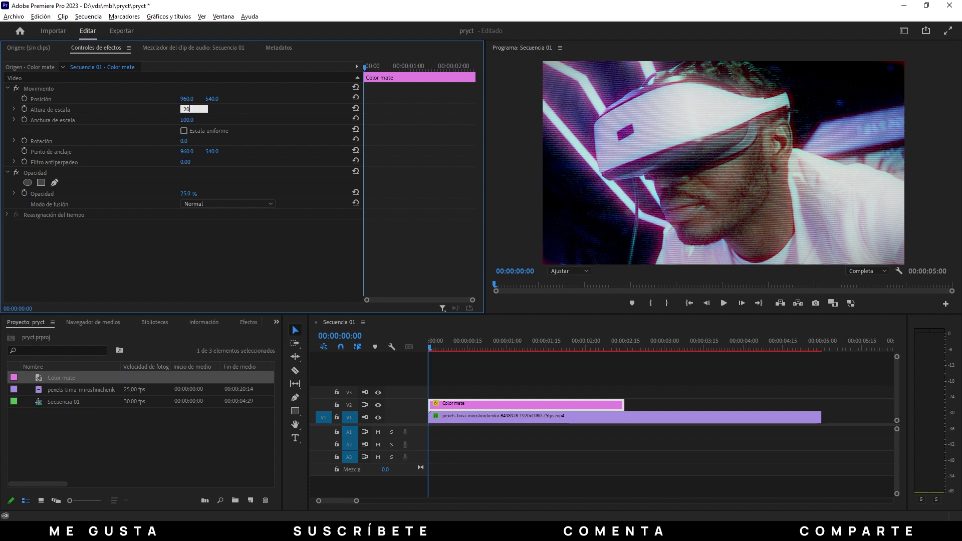
{"action": "key", "text": "Return"}
Step: At 25% monitor zoom, move the matte above the frame and set a starting Position keyframe
{"action": "left_click", "coordinate": [565, 271]}
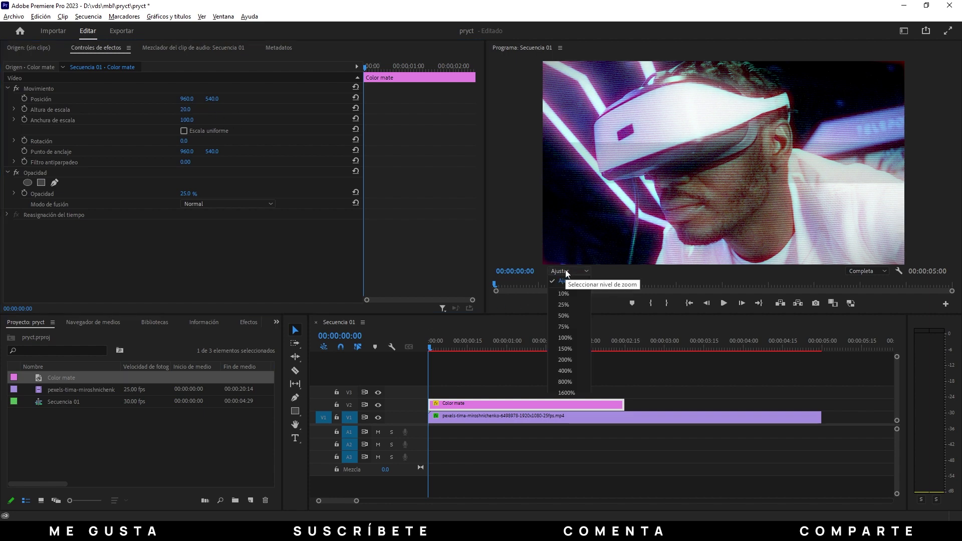
{"action": "left_click", "coordinate": [569, 304]}
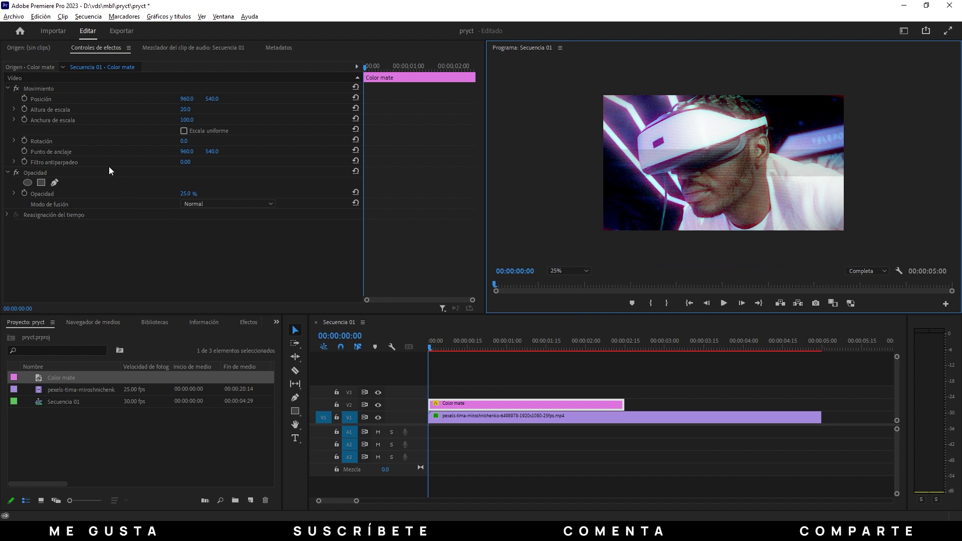
{"action": "left_click", "coordinate": [37, 88]}
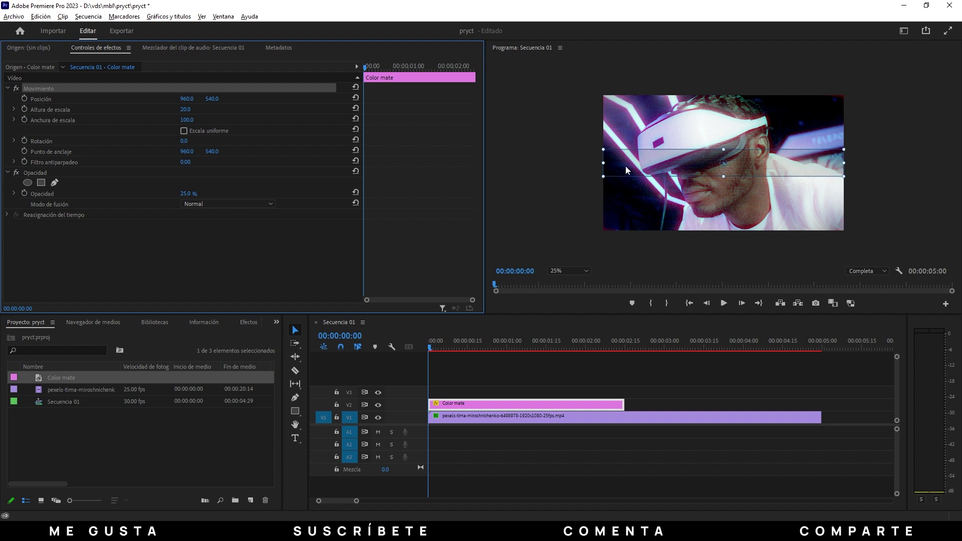
{"action": "left_click_drag", "start_coordinate": [626, 166], "coordinate": [620, 82]}
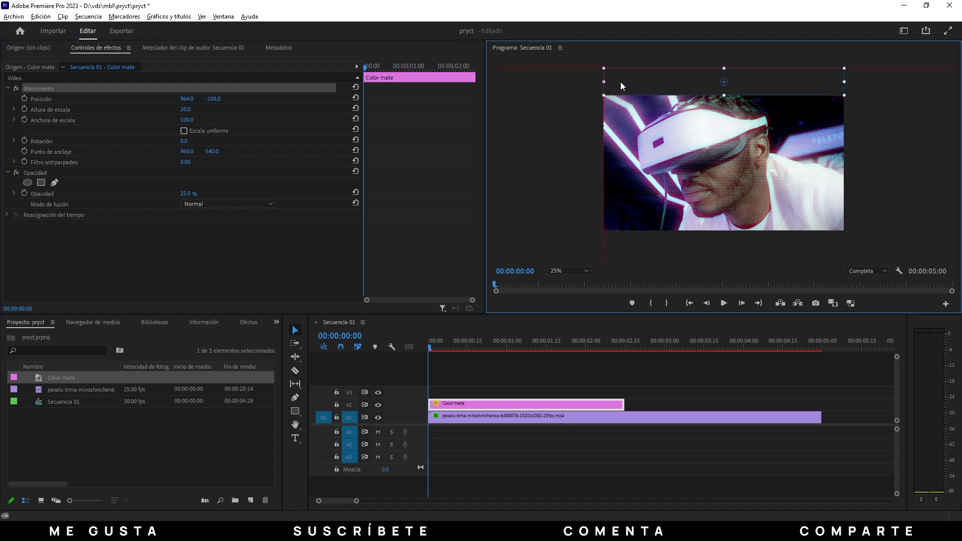
{"action": "left_click", "coordinate": [24, 98]}
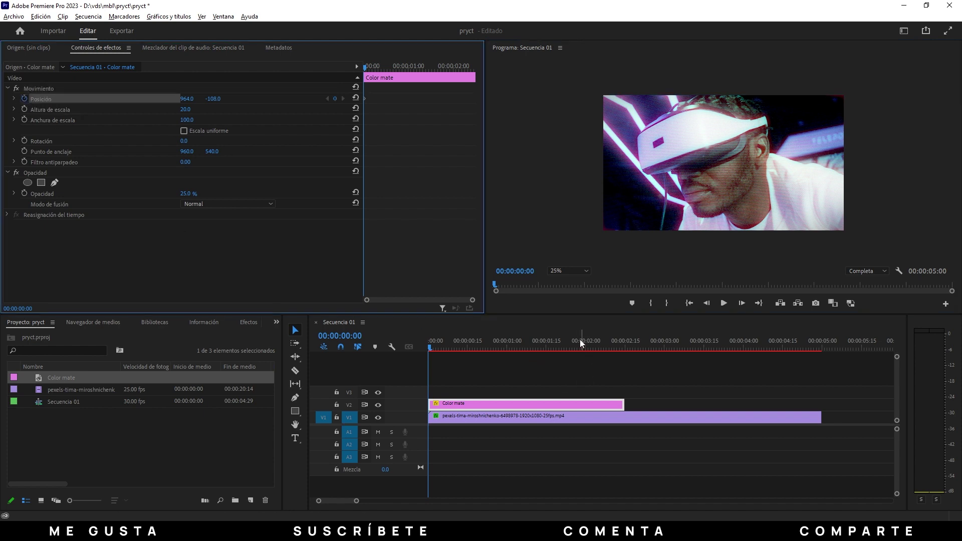
Step: At 00:00:02:14, move the matte bar below the bottom of the frame
{"action": "left_click_drag", "start_coordinate": [577, 346], "coordinate": [625, 347]}
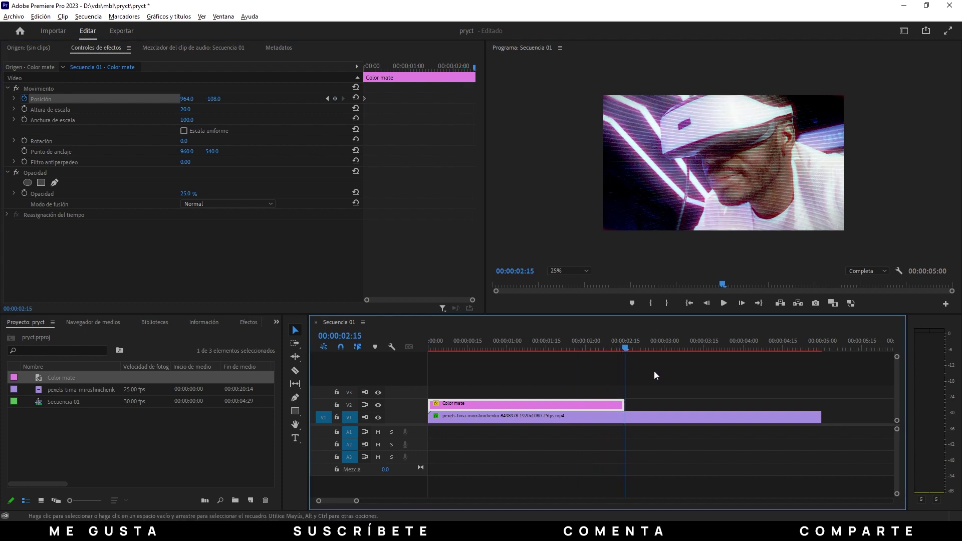
{"action": "key", "text": "Left"}
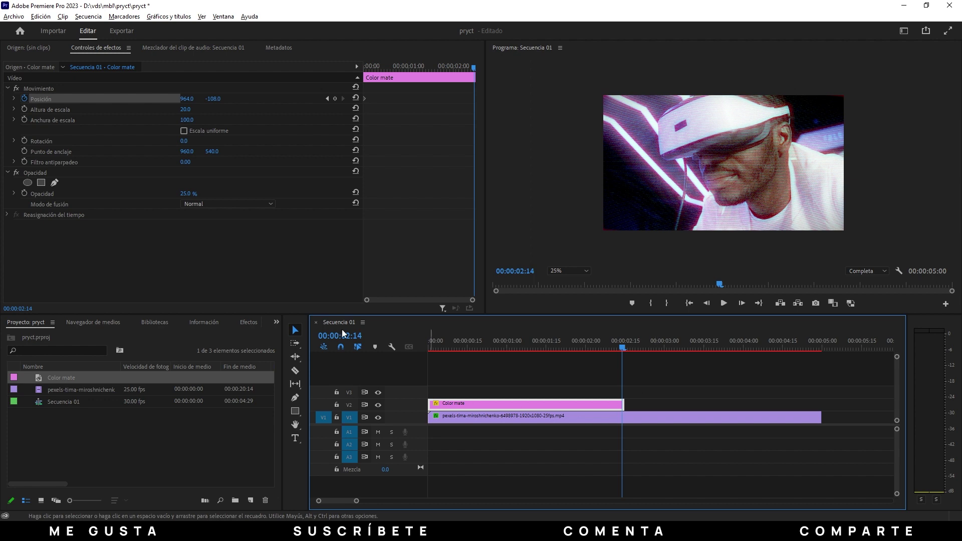
{"action": "left_click", "coordinate": [47, 89]}
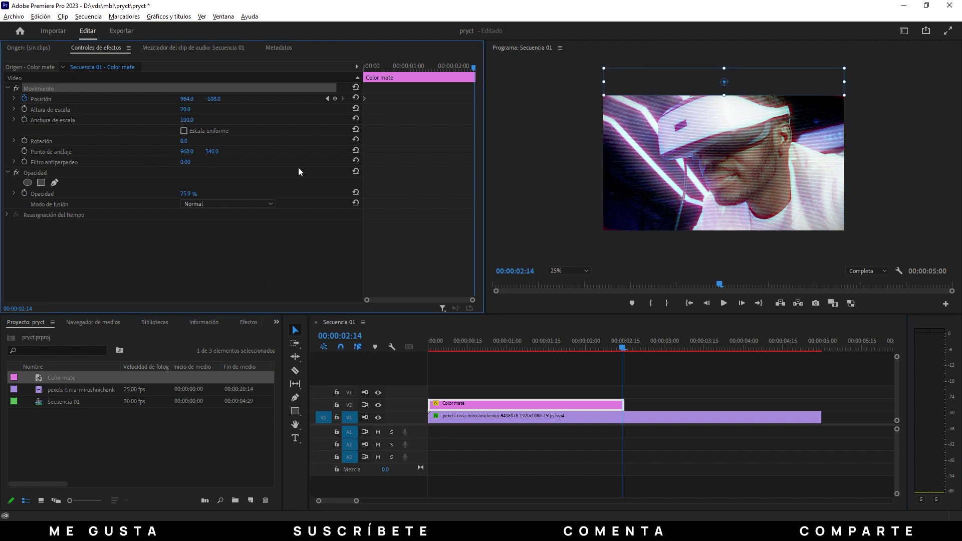
{"action": "left_click", "coordinate": [641, 86]}
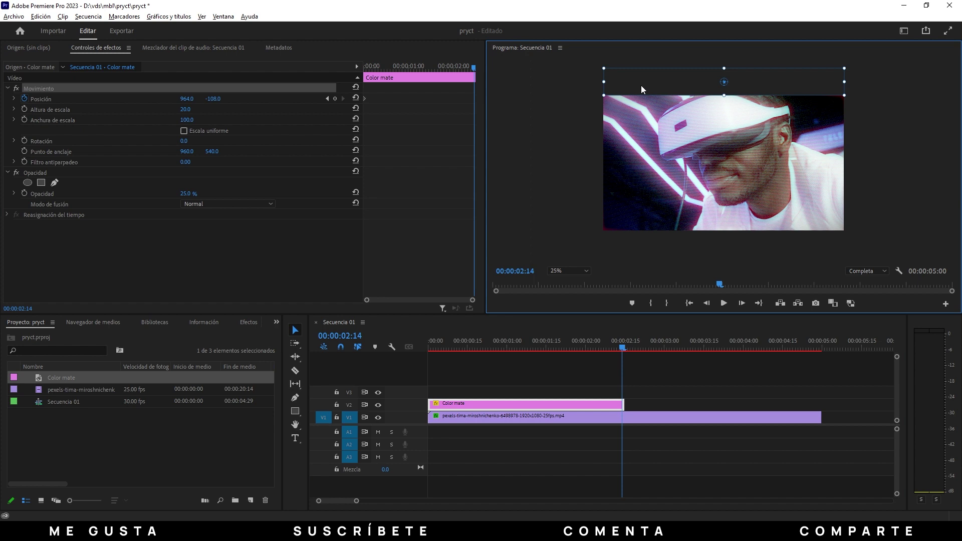
{"action": "left_click_drag", "start_coordinate": [641, 85], "coordinate": [639, 122]}
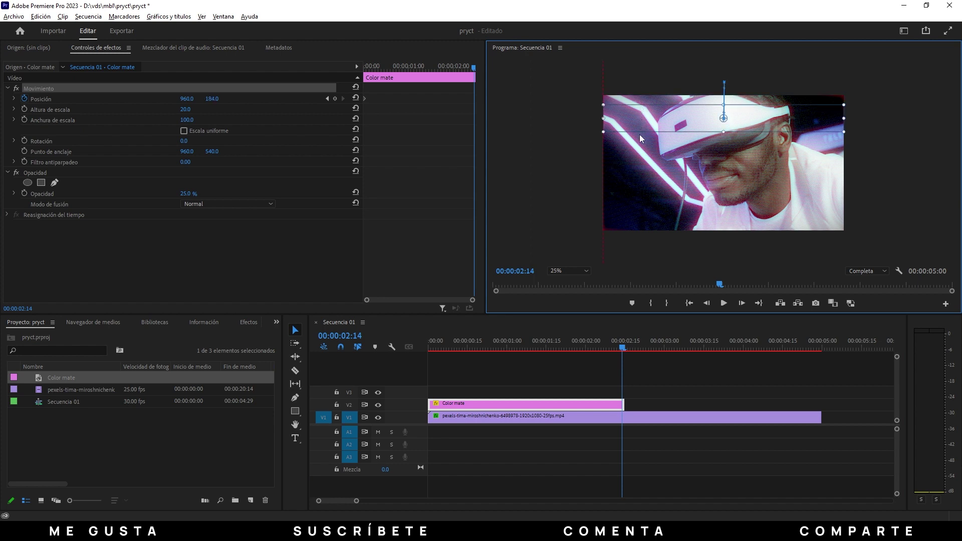
{"action": "left_click_drag", "start_coordinate": [639, 159], "coordinate": [638, 248]}
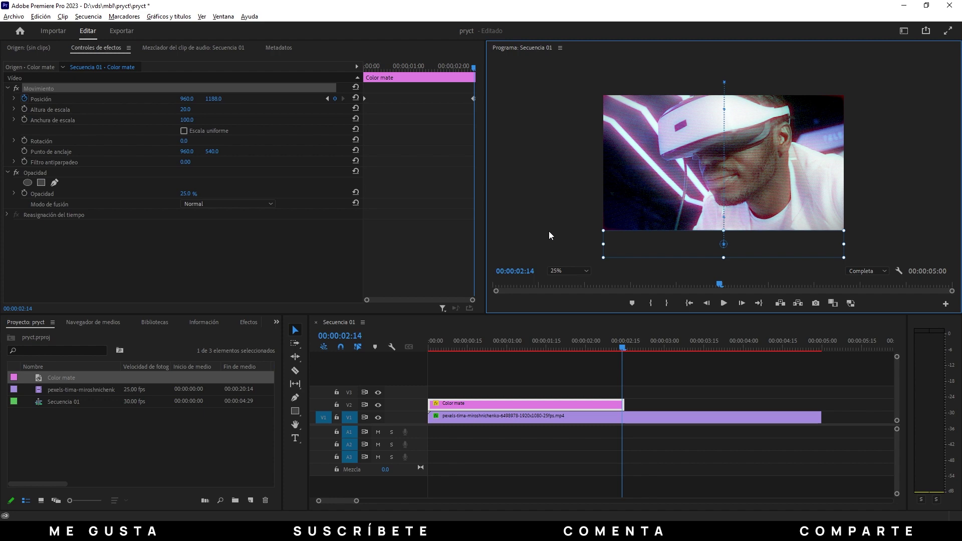
Step: Reset the monitor zoom to Fit and place a copy of the matte right after the first
{"action": "left_click", "coordinate": [569, 271]}
{"action": "left_click", "coordinate": [559, 283]}
{"action": "left_click_drag", "start_coordinate": [466, 403], "coordinate": [662, 402]}
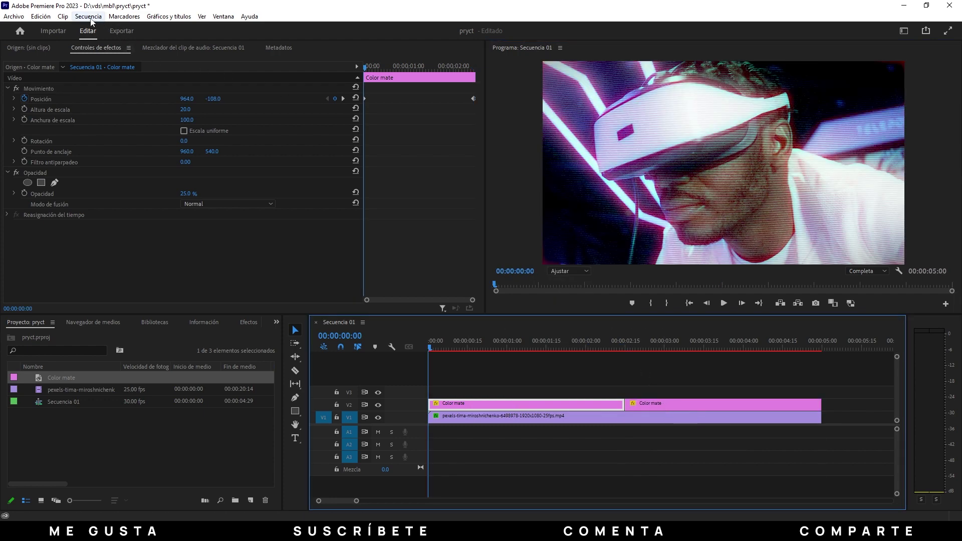
Step: Render the sequence In to Out and play back the finished retro clip
{"action": "left_click", "coordinate": [88, 16]}
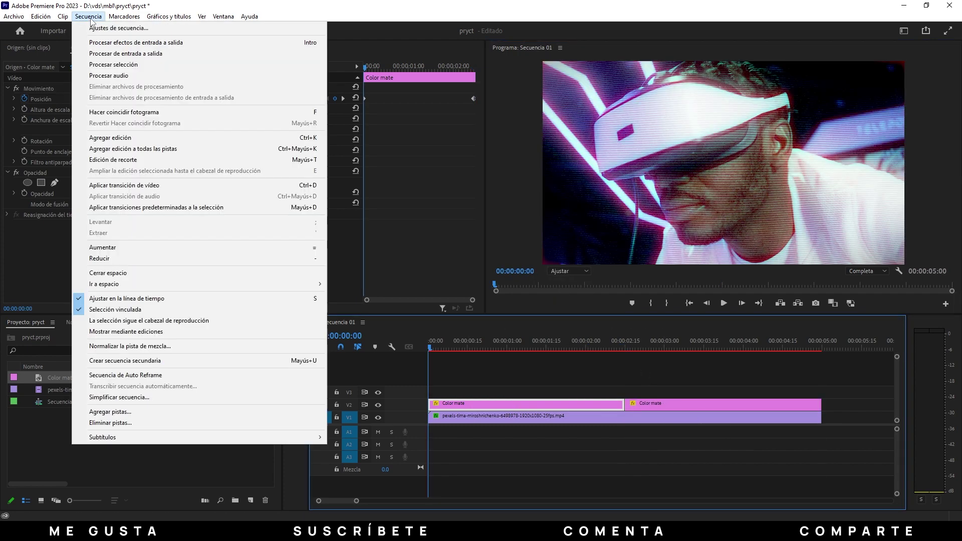
{"action": "left_click", "coordinate": [126, 53]}
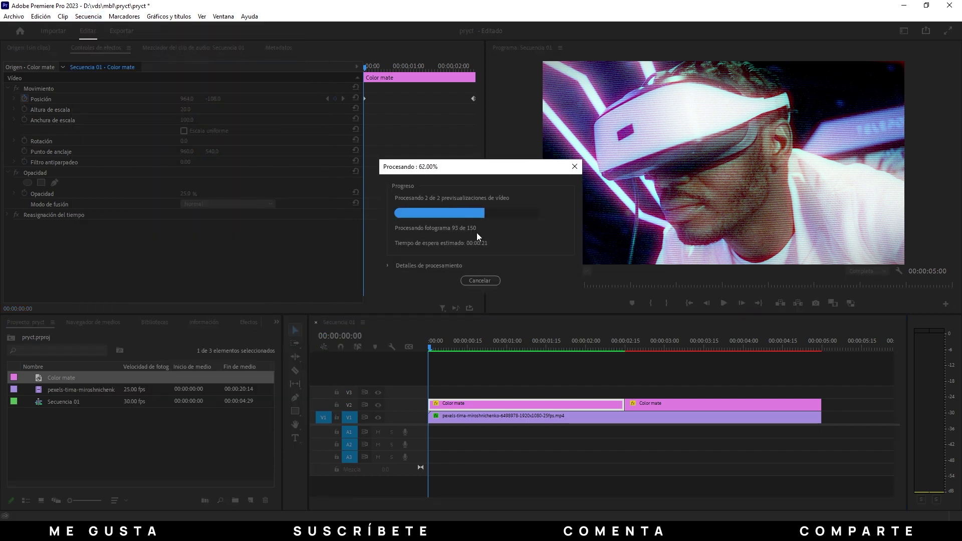
{"action": "left_click", "coordinate": [725, 304]}
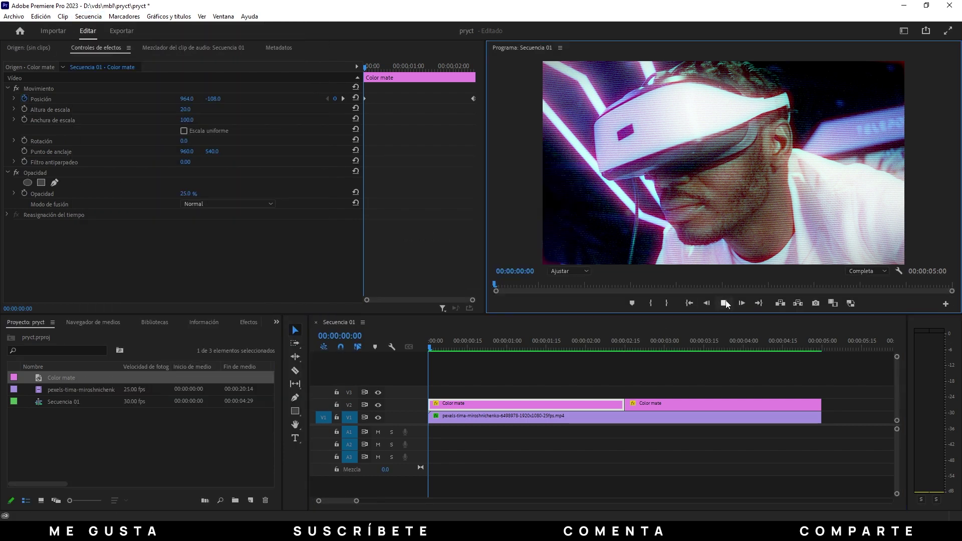